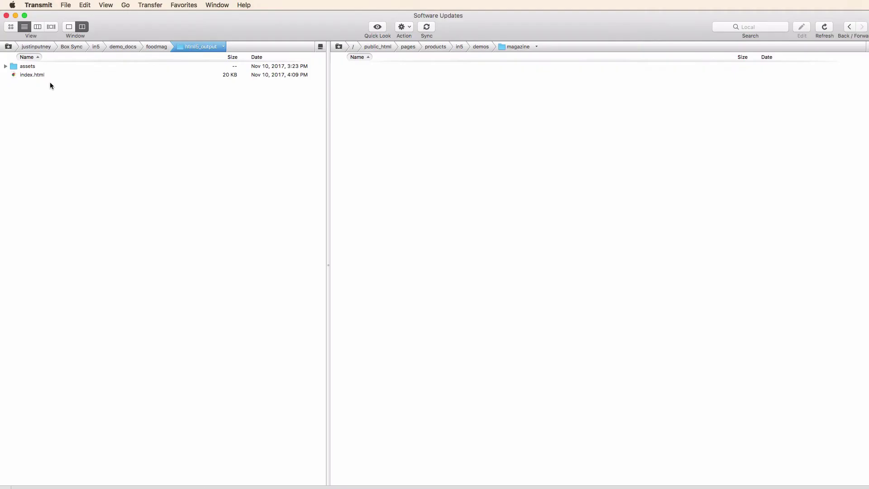
# - Upload assets and index.html to the remote magazine folder and copy index.html's URL
pyautogui.moveTo(50, 86)
pyautogui.mouseDown()
pyautogui.moveTo(33, 70)
pyautogui.moveTo(418, 100)
pyautogui.mouseUp()
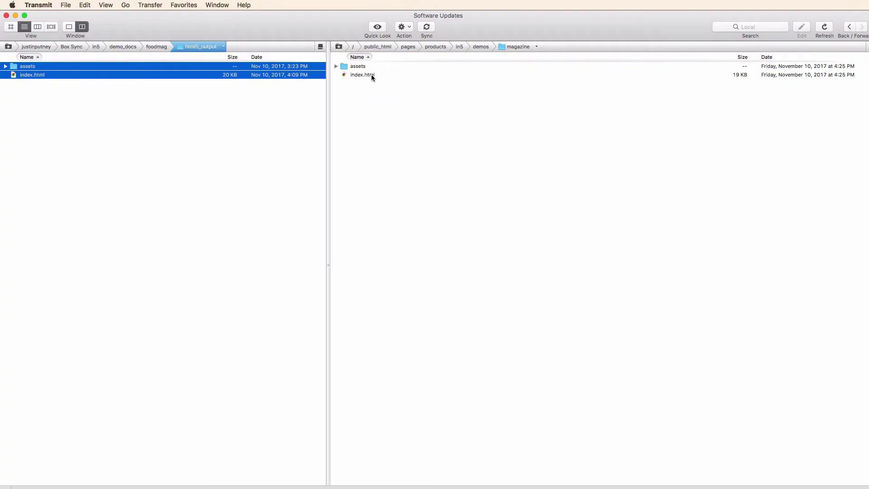
pyautogui.rightClick(371, 74)
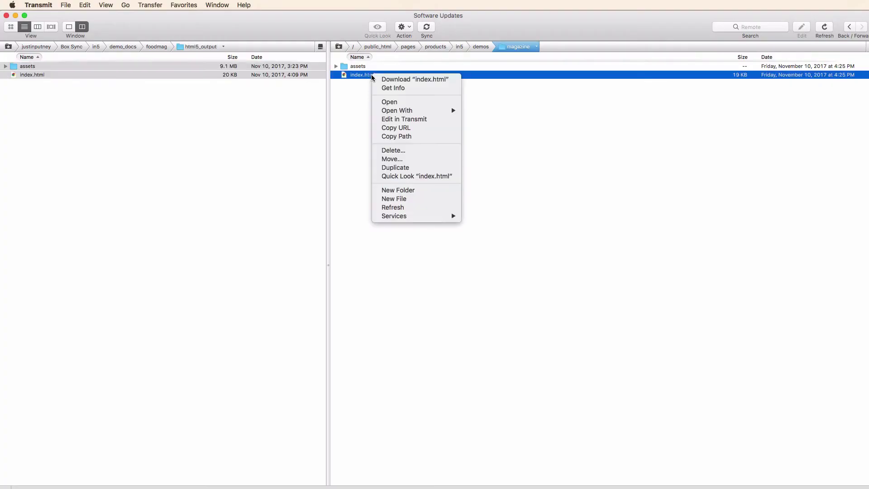
pyautogui.click(403, 126)
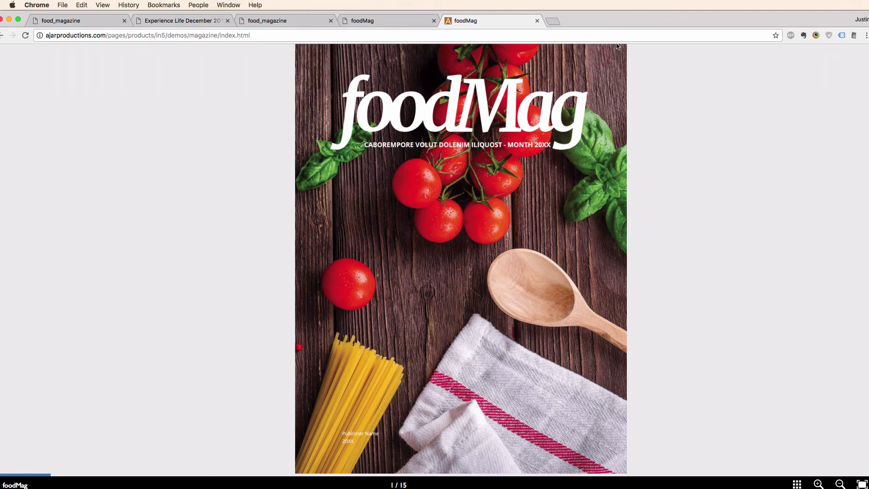
# - Flip the live foodMag magazine past the cover and editor page to pages 4–5
pyautogui.moveTo(618, 49); pyautogui.dragTo(0, 80)
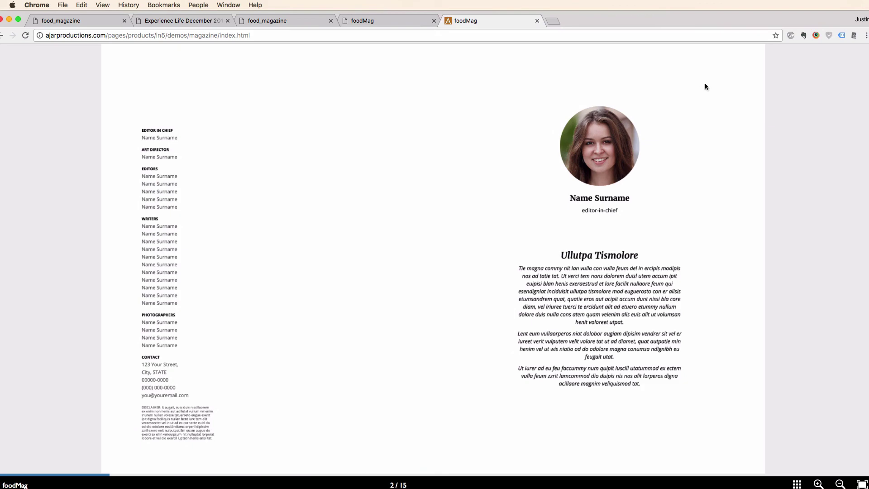
pyautogui.moveTo(753, 56); pyautogui.dragTo(156, 114)
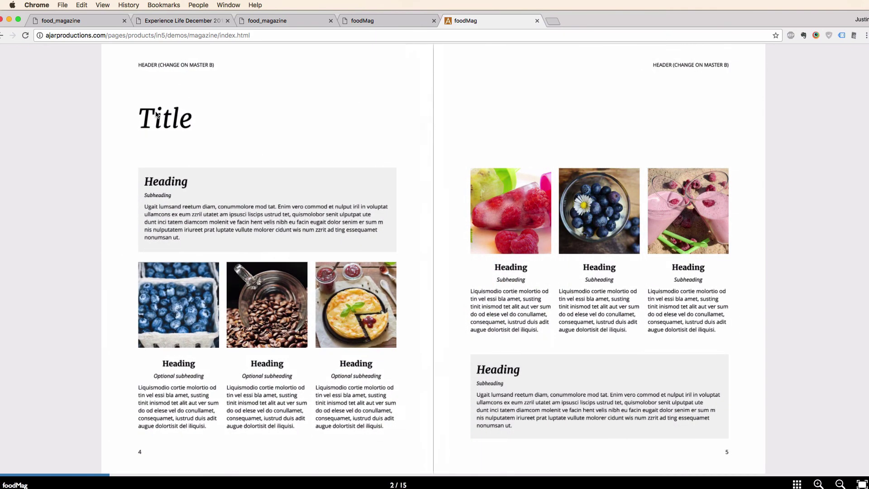